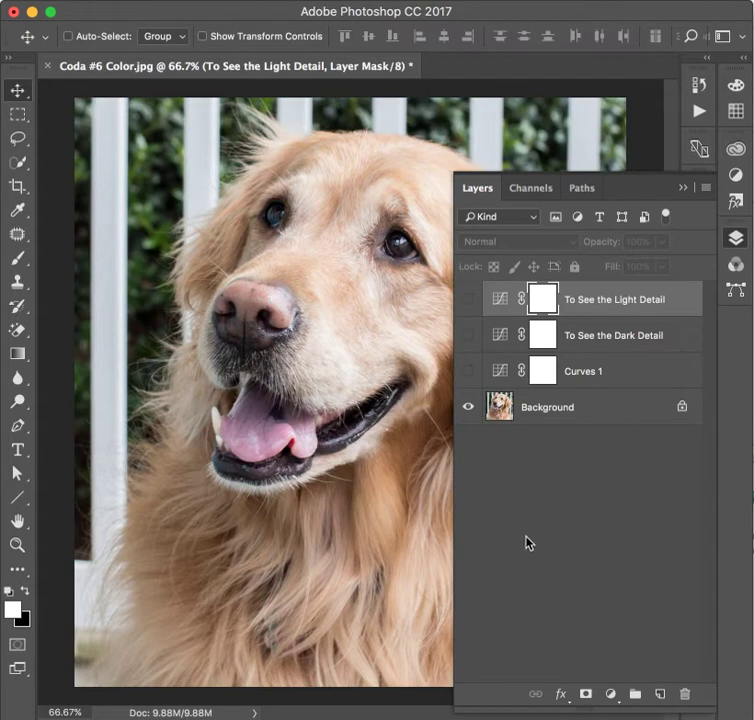
Compare the dog photo with and without the Curves 1 adjustment layer
left_click(736, 240)
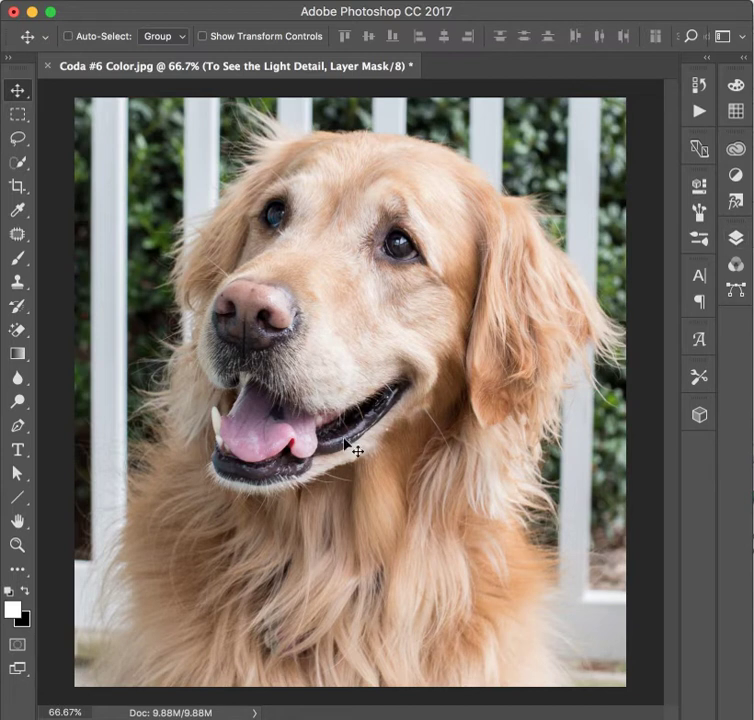
left_click(735, 238)
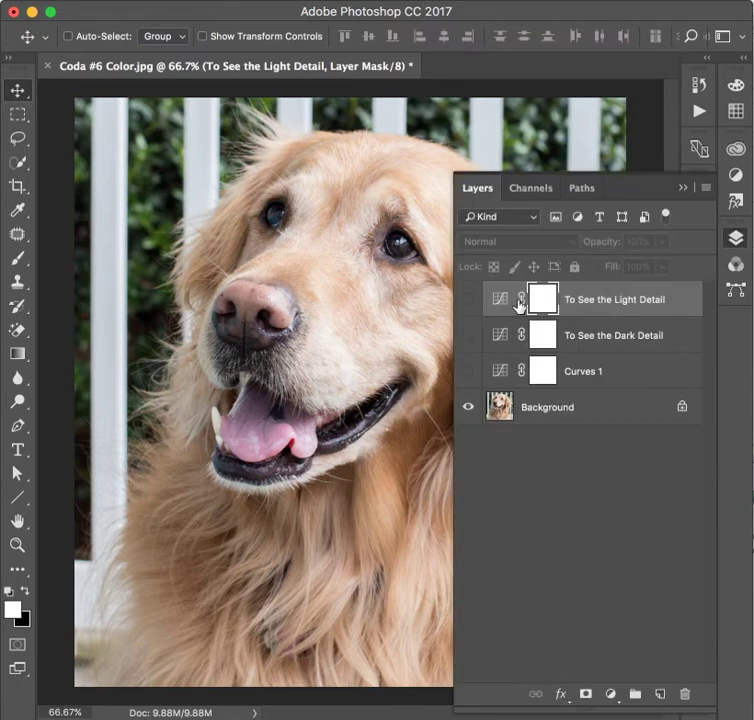
left_click(468, 373)
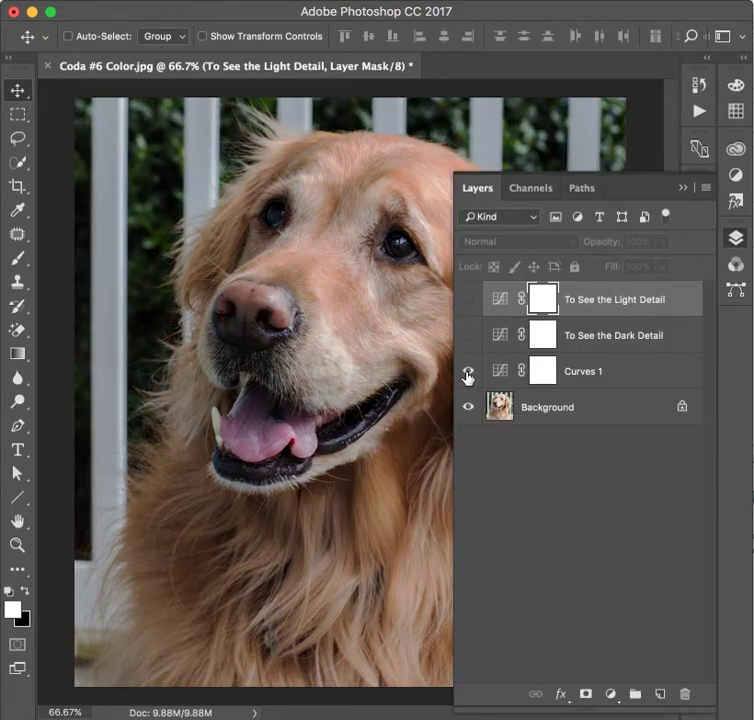
left_click(468, 373)
Show the To See the Dark Detail layer and compare the dog's mouth up close with and without it
left_click(468, 335)
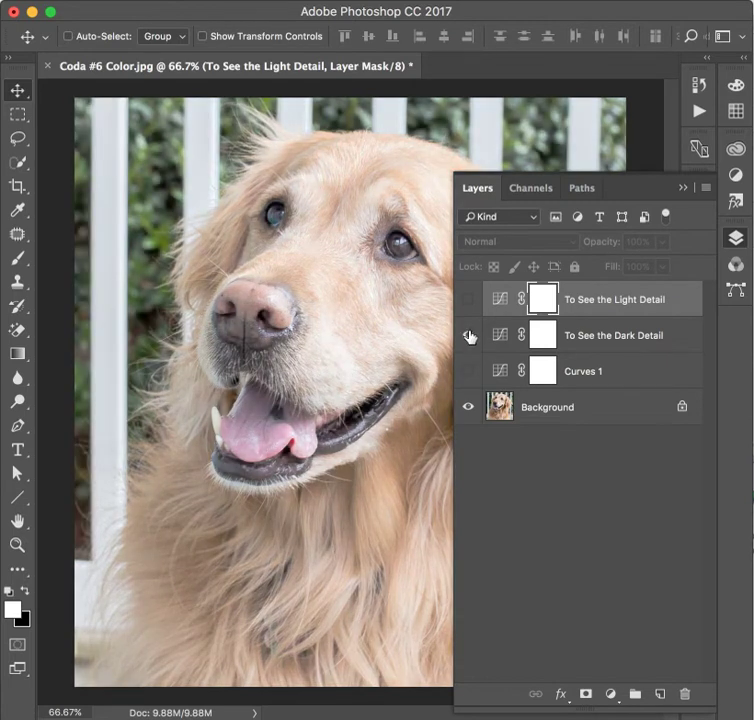
left_click_drag(316, 451, 281, 350)
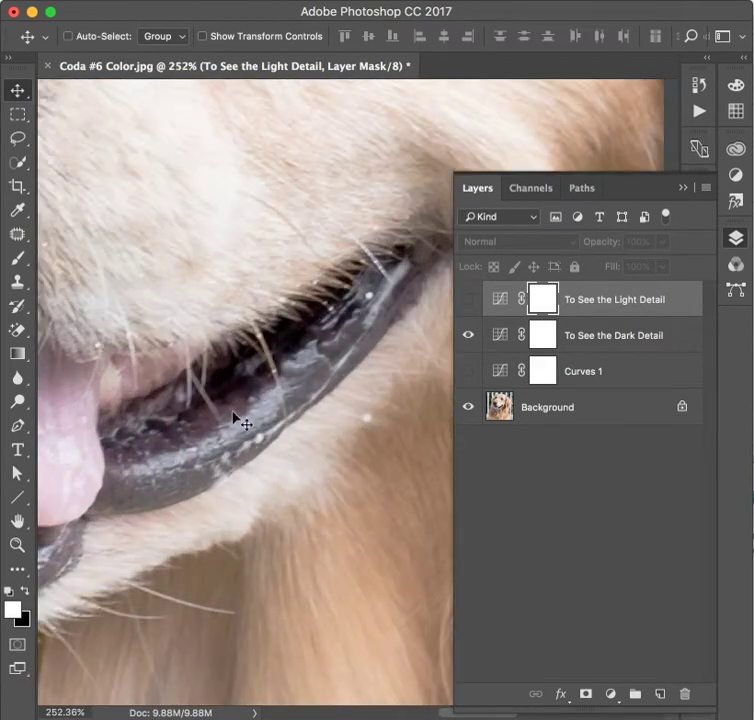
left_click(466, 338)
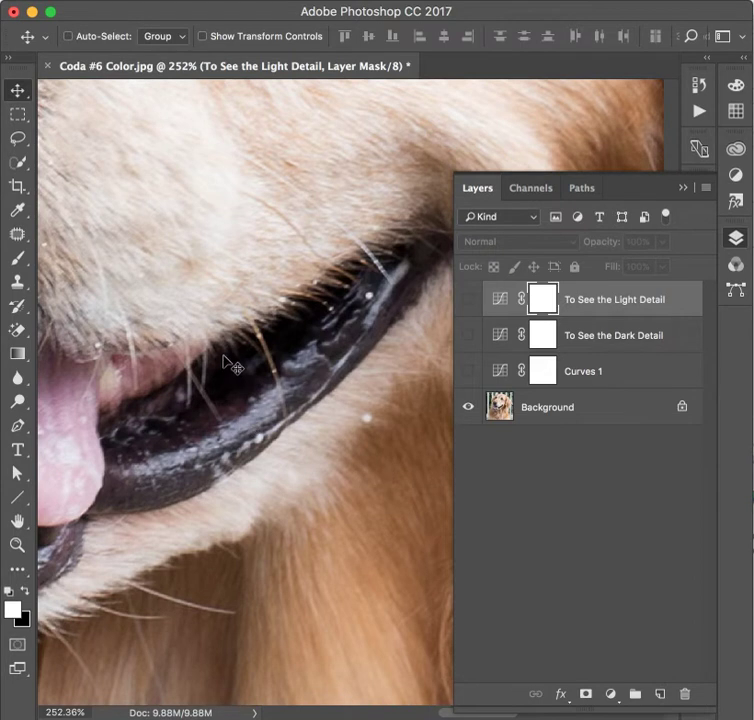
left_click(467, 336)
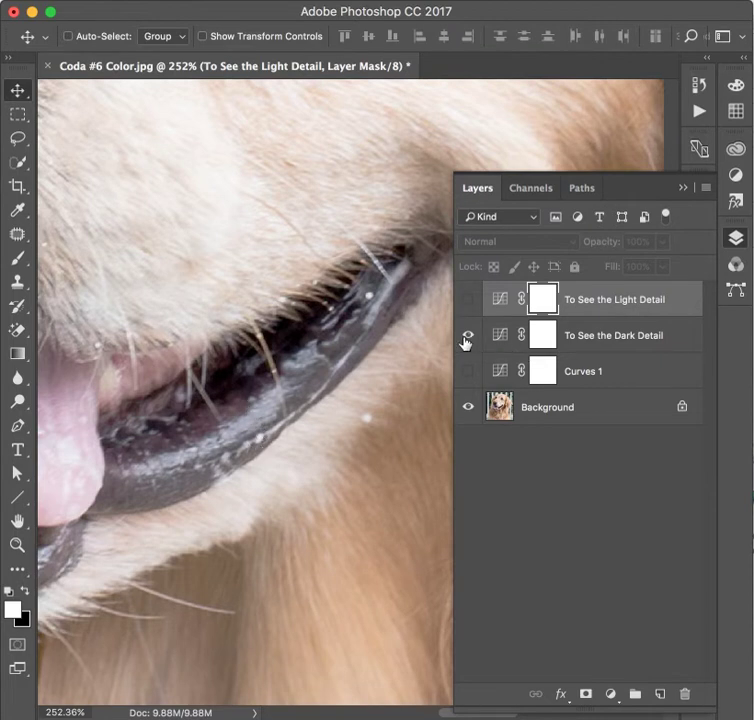
Bring the dog's nose into view and open the curve settings of the To See the Dark Detail layer
key("space")
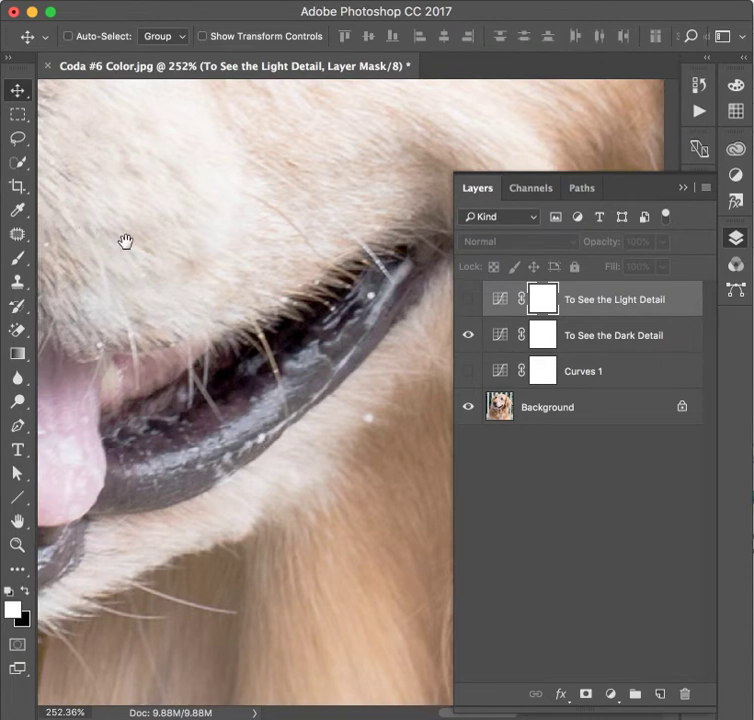
left_click_drag(84, 232, 323, 404)
left_click_drag(88, 175, 239, 283)
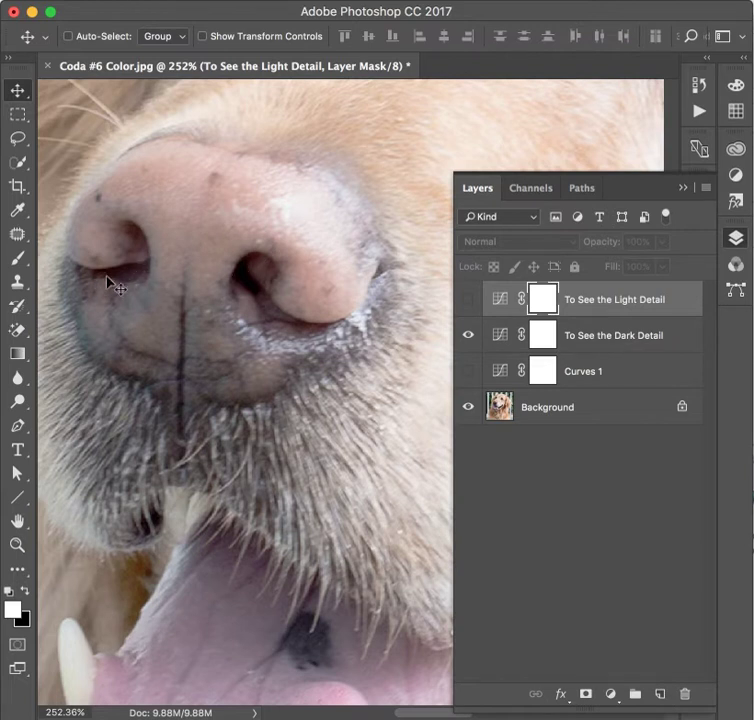
double_click(545, 336)
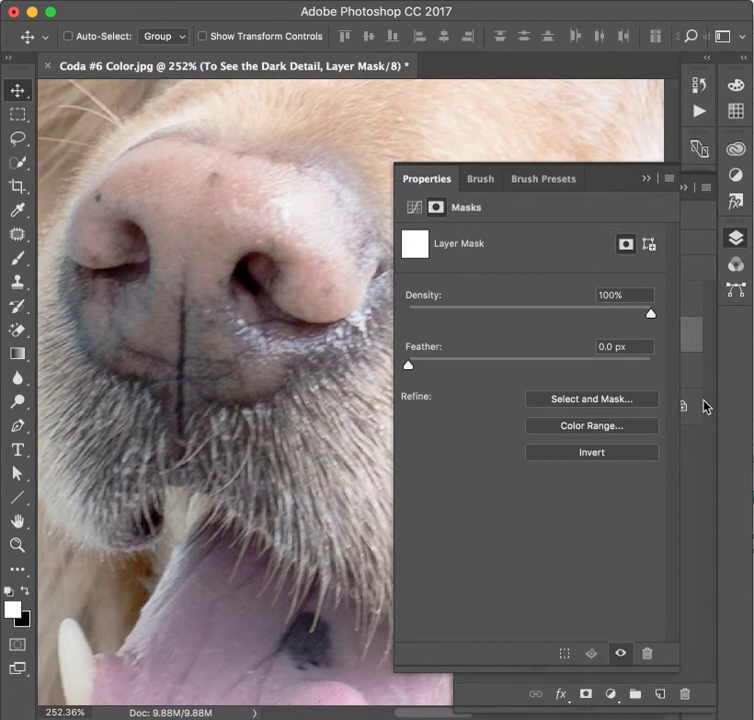
left_click(735, 238)
left_click(735, 240)
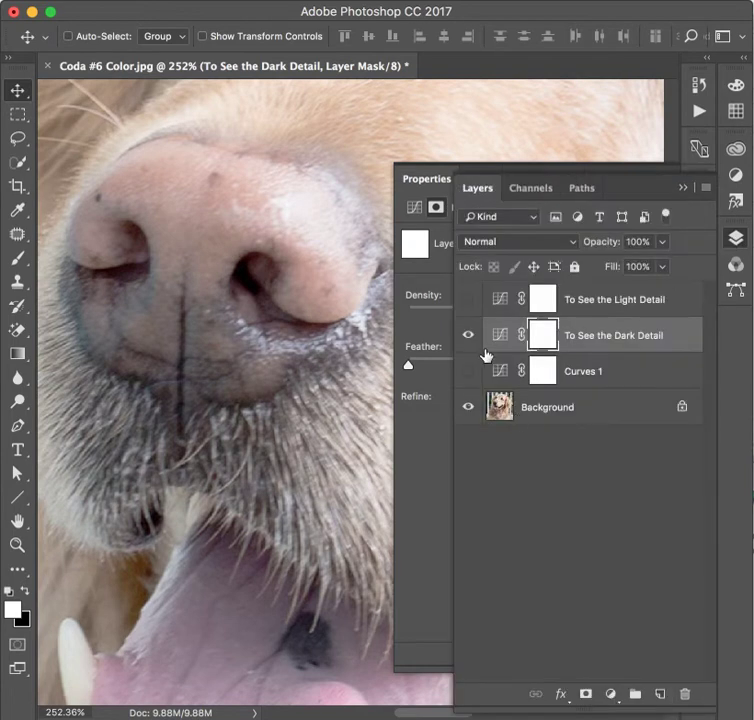
left_click(501, 340)
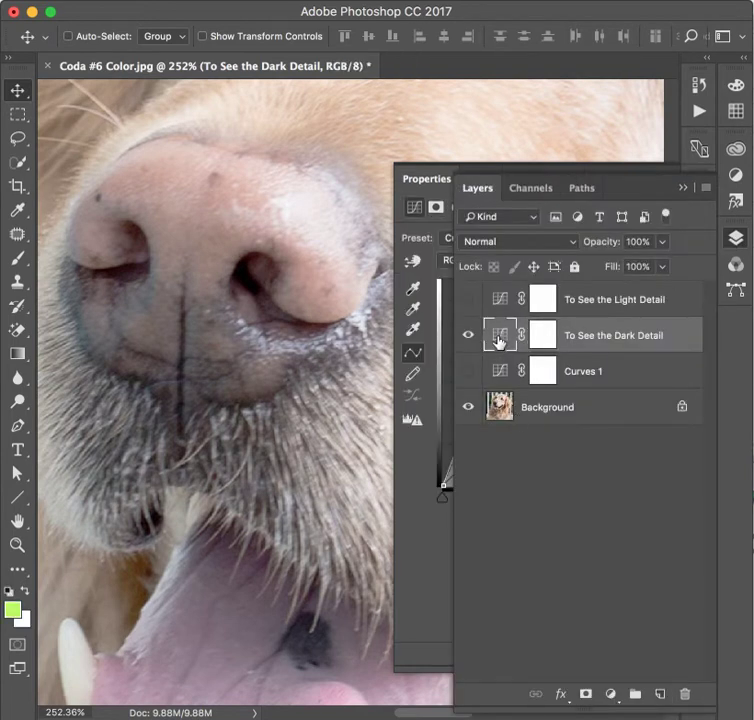
left_click(424, 502)
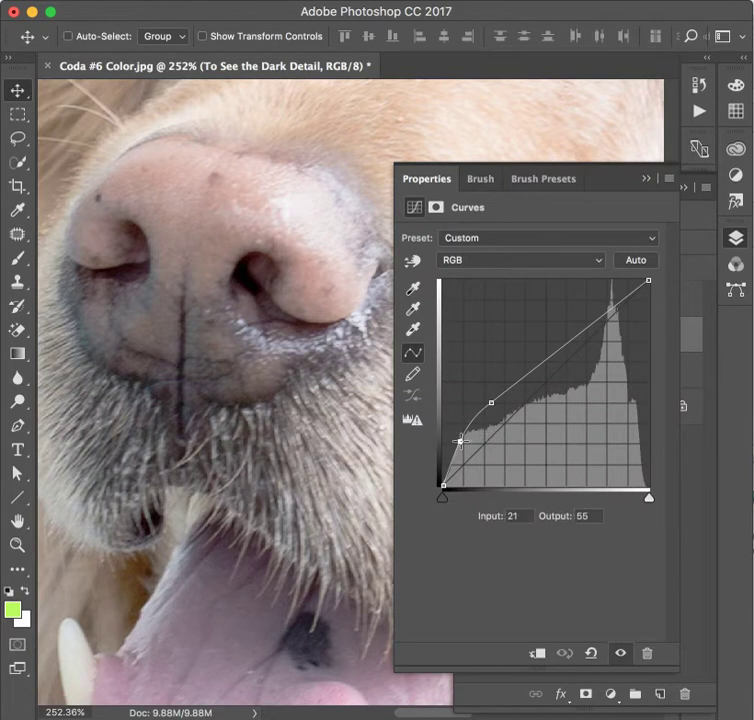
Try lowering the curve's shadow point at input 21 to an output of 50, and undo the change
mouse_move(459, 441)
left_mouse_down()
mouse_move(448, 442)
mouse_move(461, 445)
left_mouse_up()
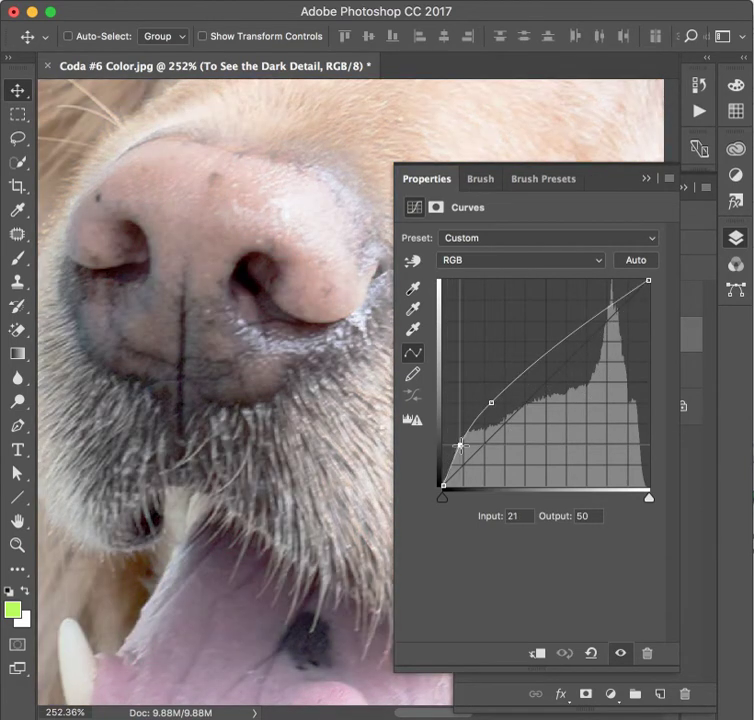
key("super+z")
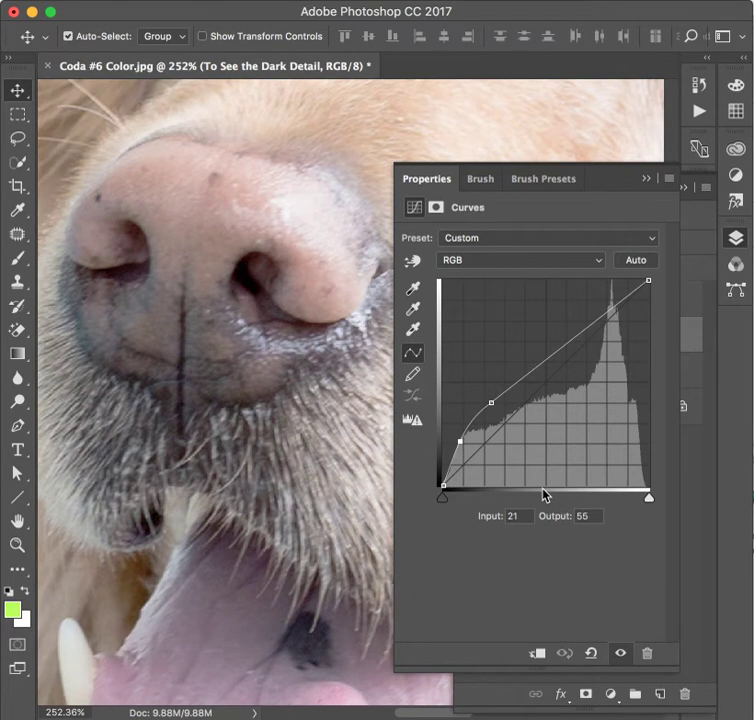
Return to the layer list and compare the dog's nose with and without the To See the Dark Detail layer
left_click(736, 239)
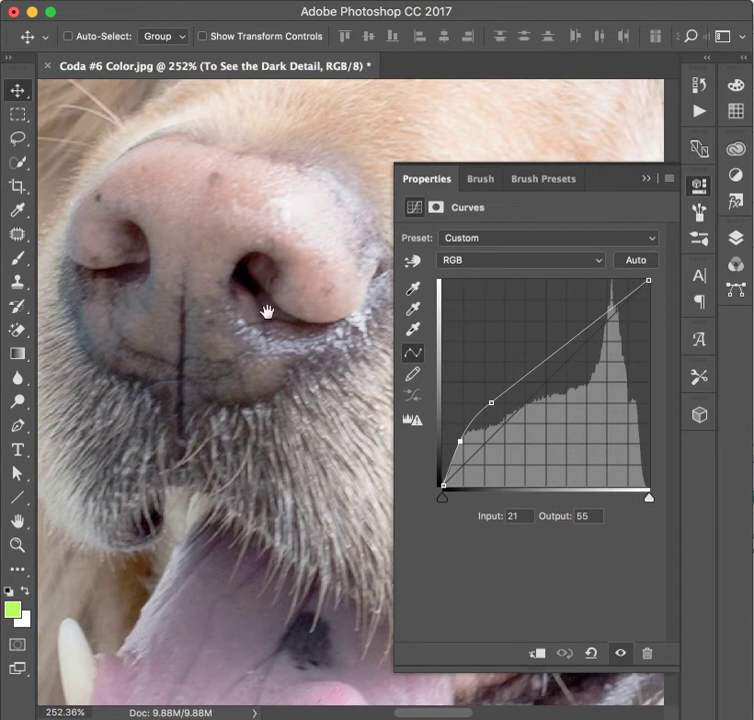
left_click(737, 242)
left_click(740, 244)
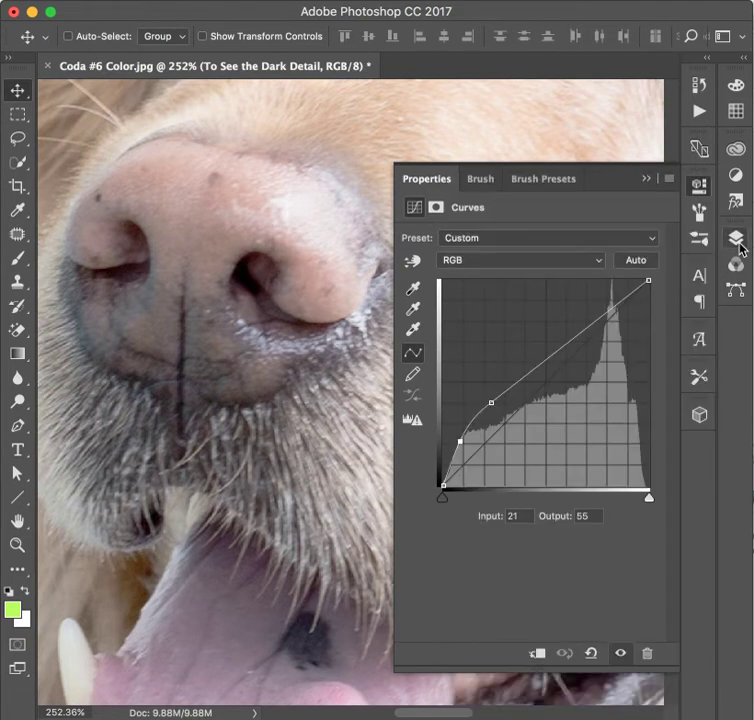
left_click(712, 199)
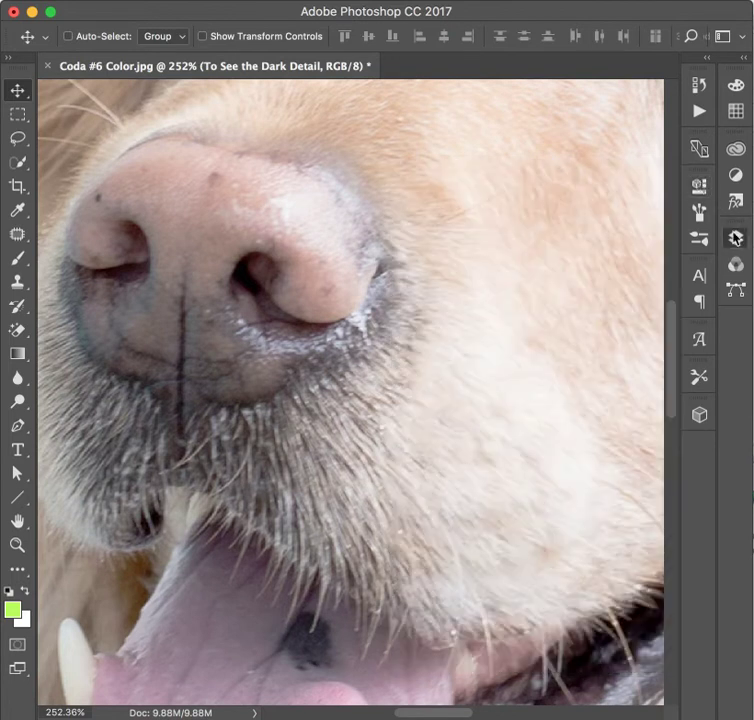
left_click(736, 237)
left_click(467, 336)
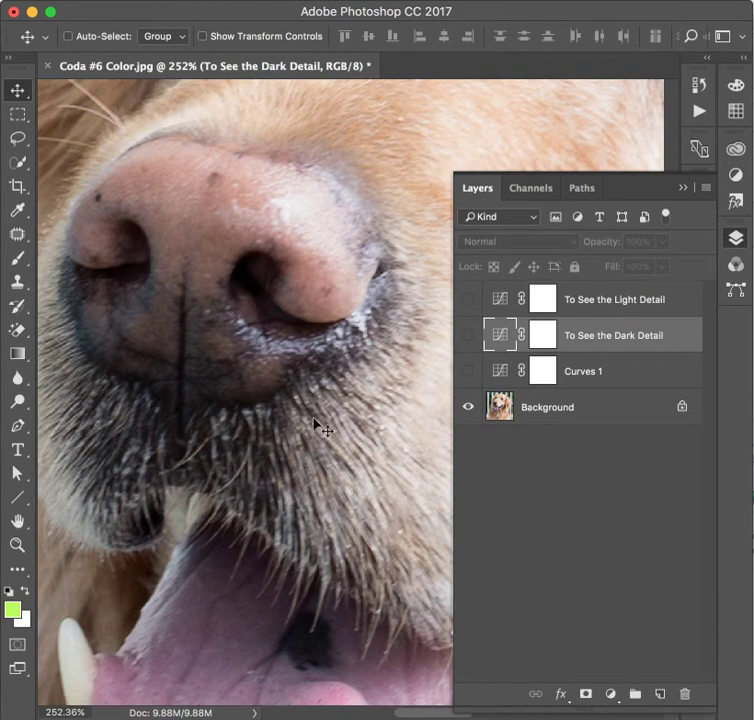
left_click(467, 336)
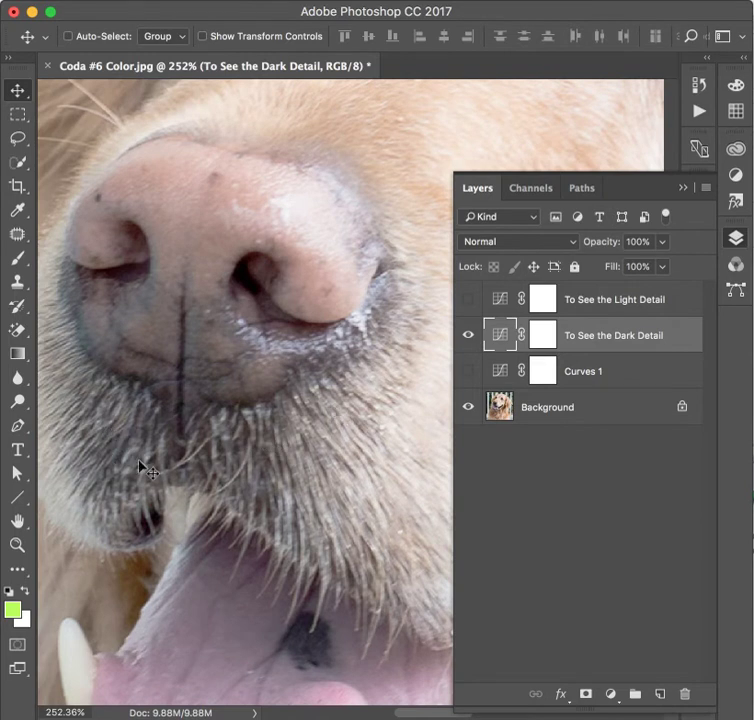
Compare both of the dog's eyes up close with and without the To See the Dark Detail layer
left_click(467, 335)
left_click_drag(333, 202, 263, 533)
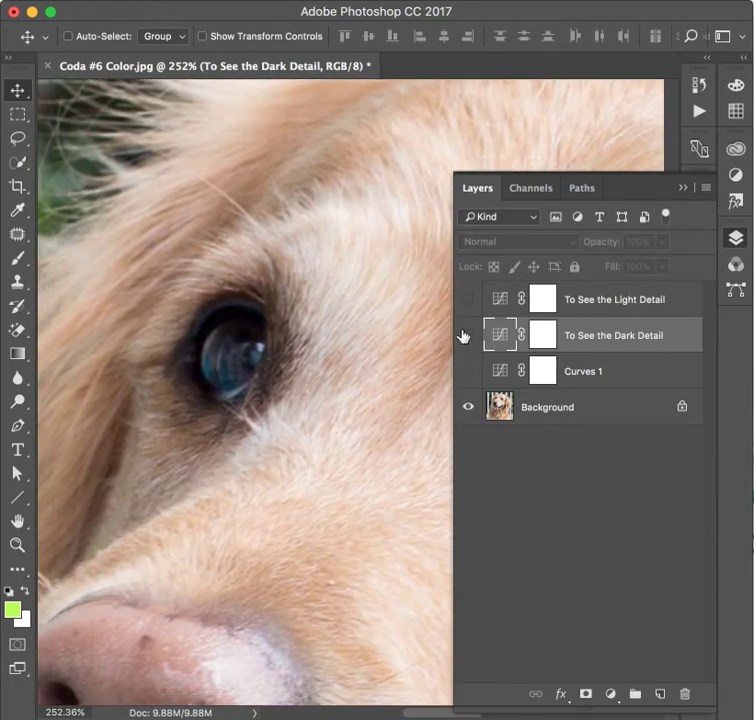
left_click(467, 335)
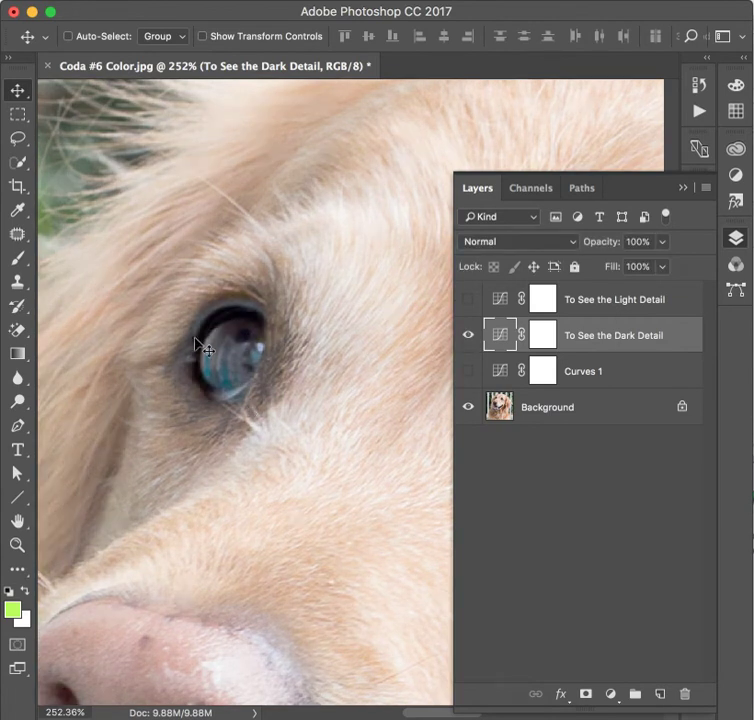
left_click_drag(367, 394, 152, 346)
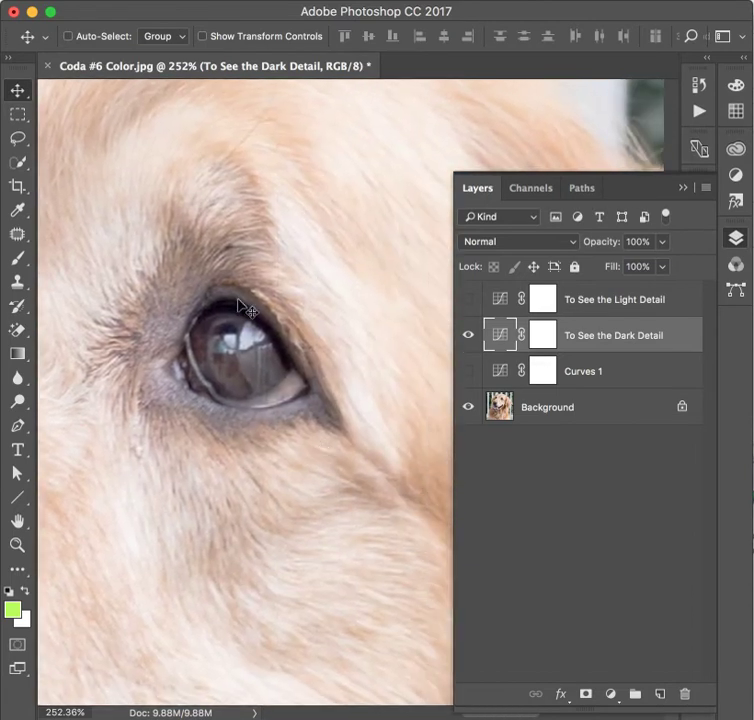
left_click(469, 337)
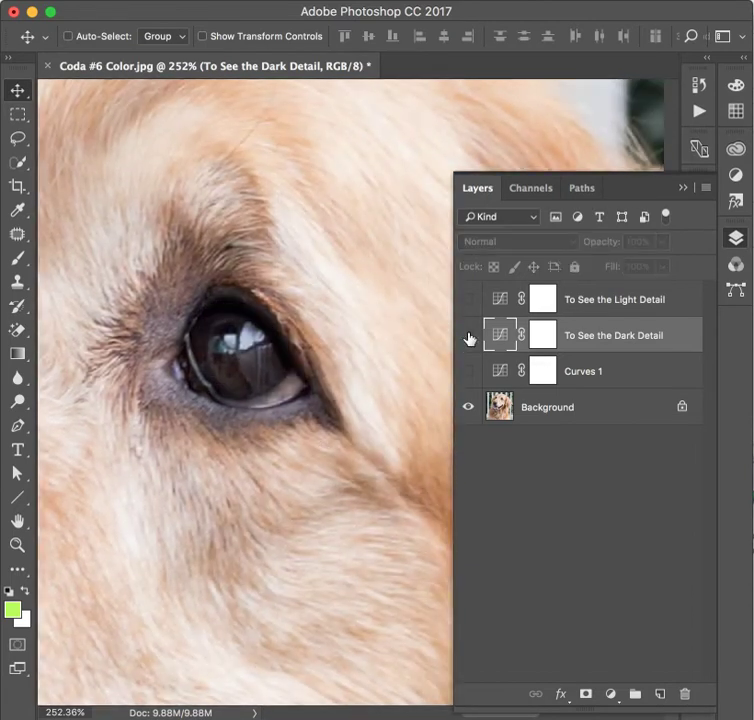
left_click(469, 337)
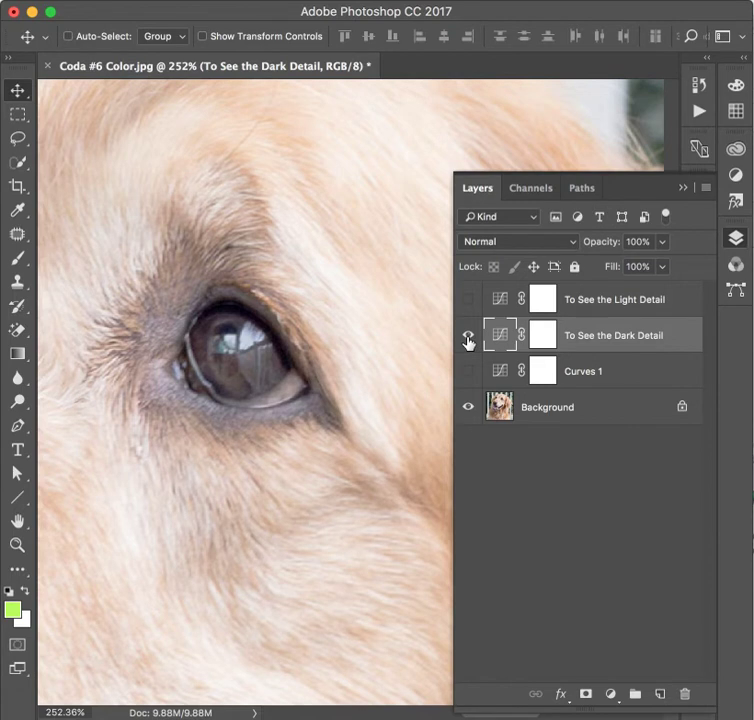
Narrow the layer list and compare the whole portrait with and without the To See the Dark Detail layer
key("ctrl+minus")
key("ctrl+minus")
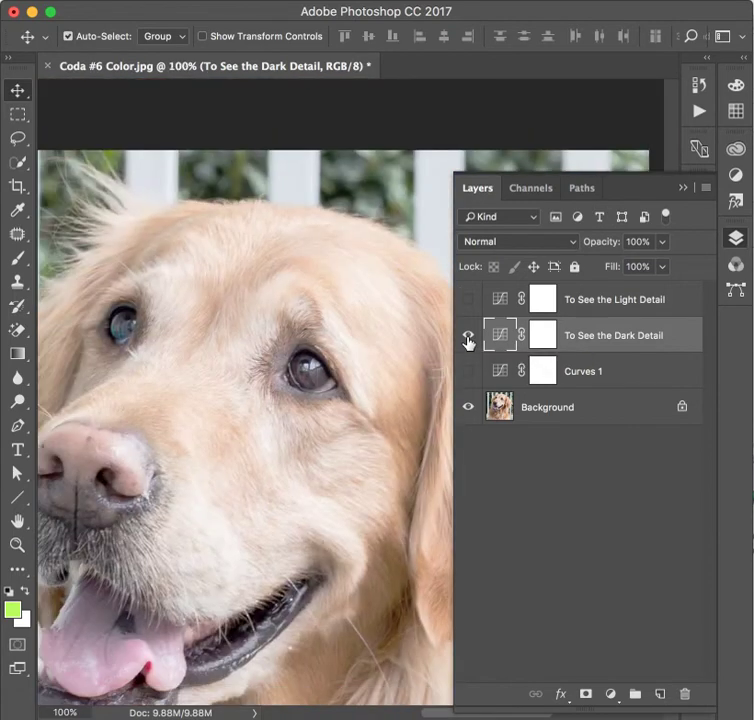
key("ctrl+minus")
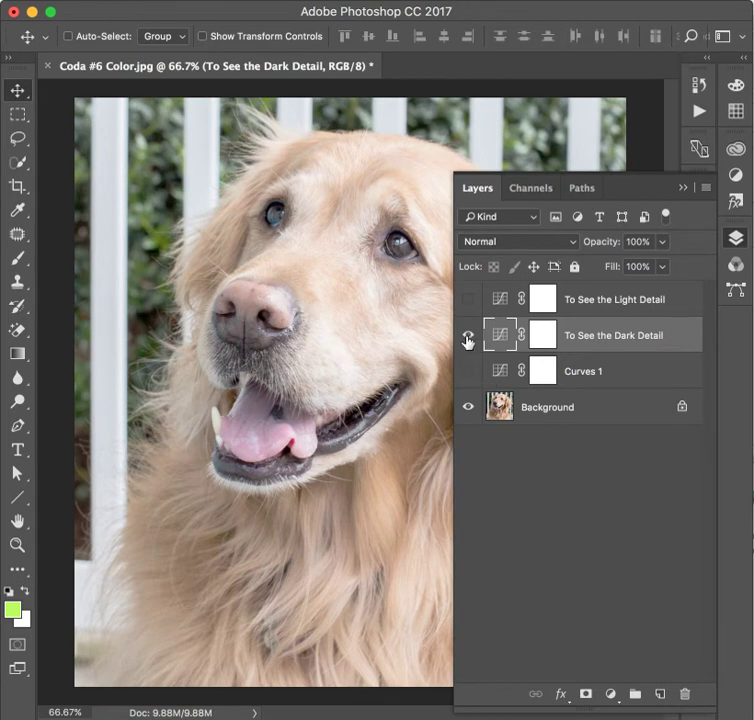
left_click_drag(452, 345, 498, 340)
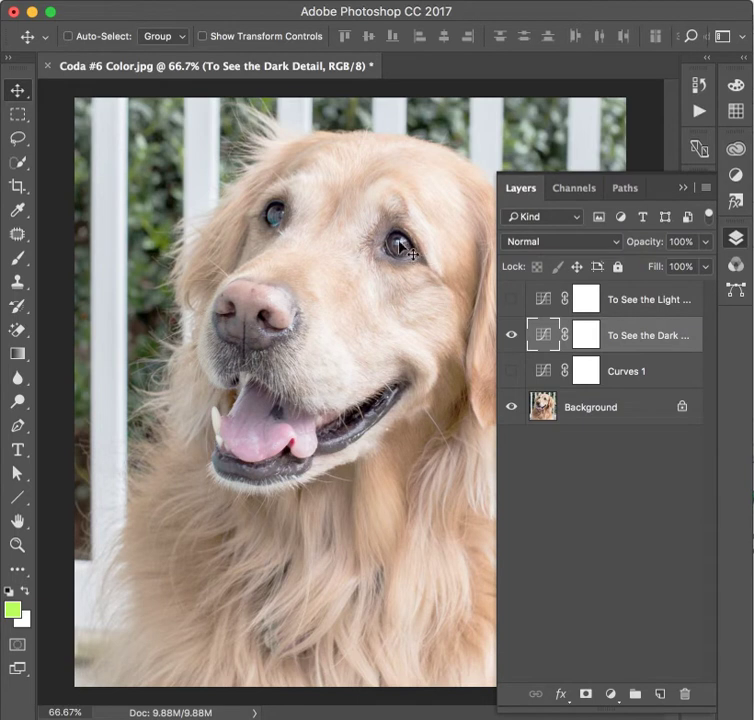
left_click(511, 336)
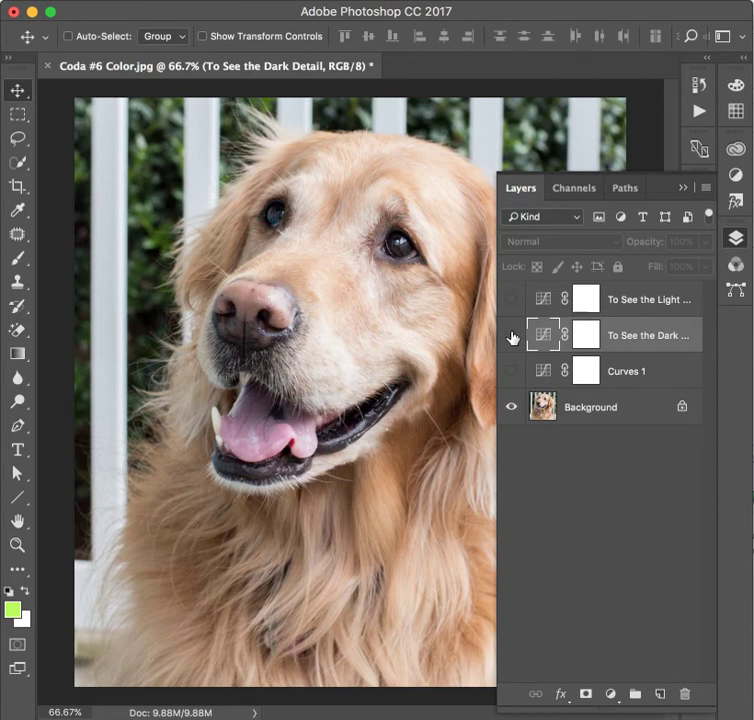
left_click(511, 336)
left_click(511, 336)
left_click(511, 336)
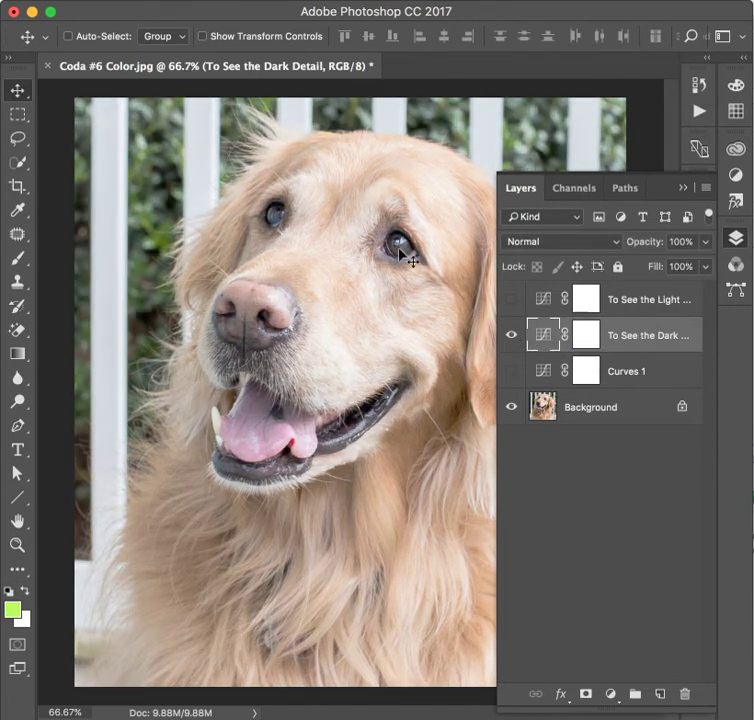
Hide the To See the Dark Detail layer and show the To See the Light Detail layer
left_click(511, 338)
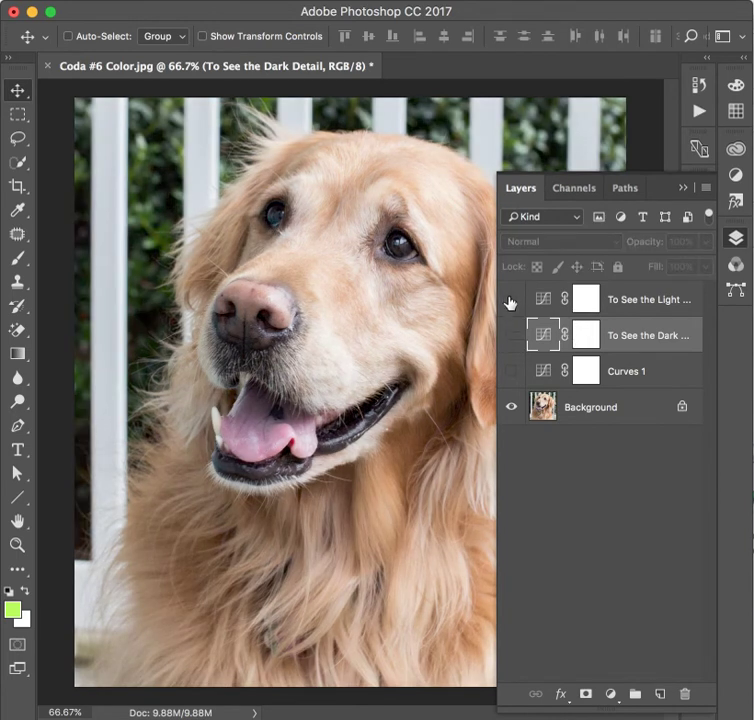
left_click(510, 302)
left_click(510, 302)
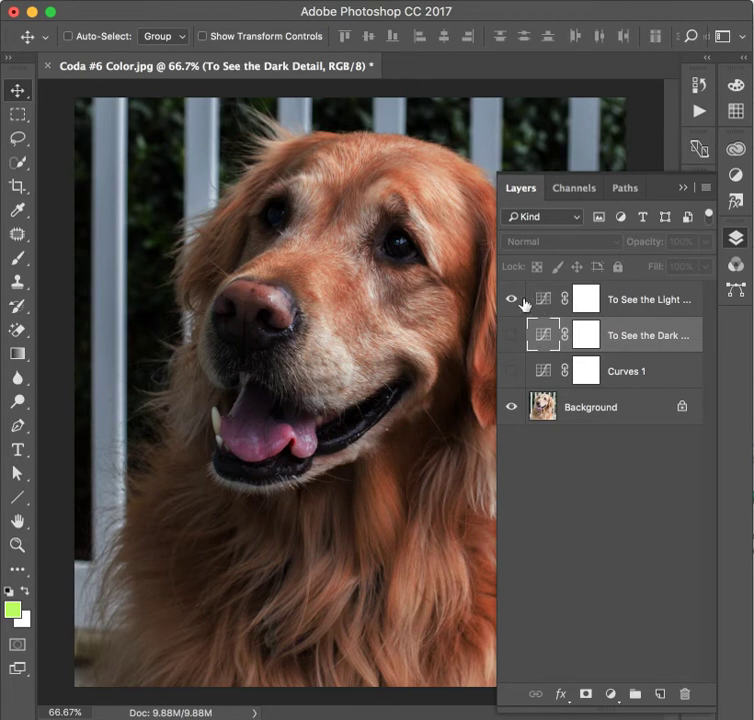
Compare the fur around the corner of the dog's mouth with and without the To See the Light Detail layer
left_click(416, 355, "super")
left_click(416, 355, "super")
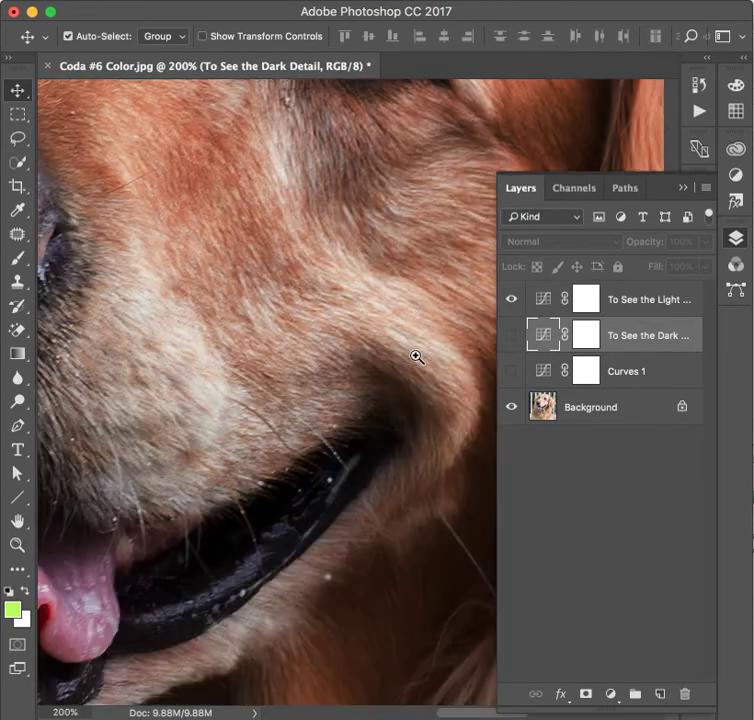
left_click_drag(414, 313, 332, 300)
left_click(511, 299)
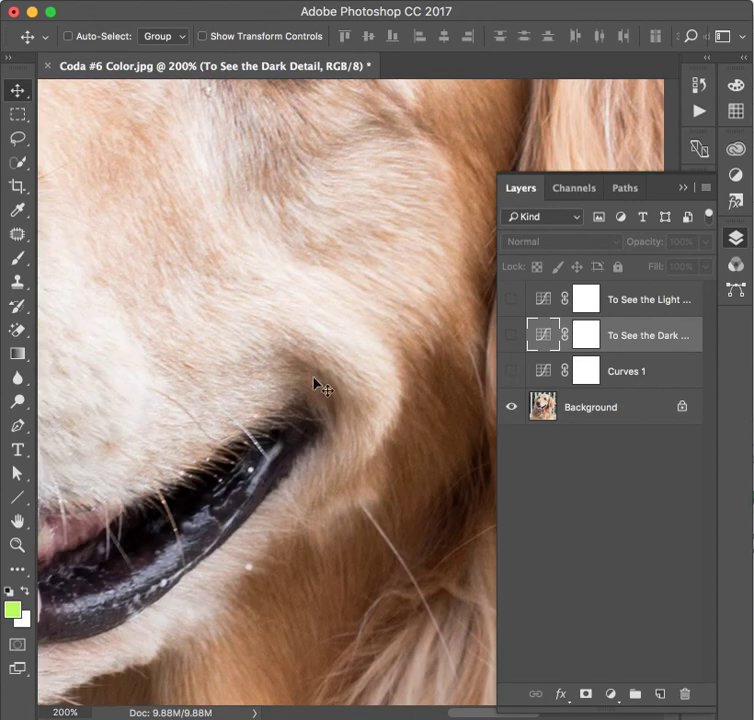
left_click(510, 299)
Compare the fur between and around the dog's eyes up close with and without the To See the Light Detail layer
key("space")
left_click_drag(162, 190, 311, 382)
left_click_drag(231, 202, 230, 265)
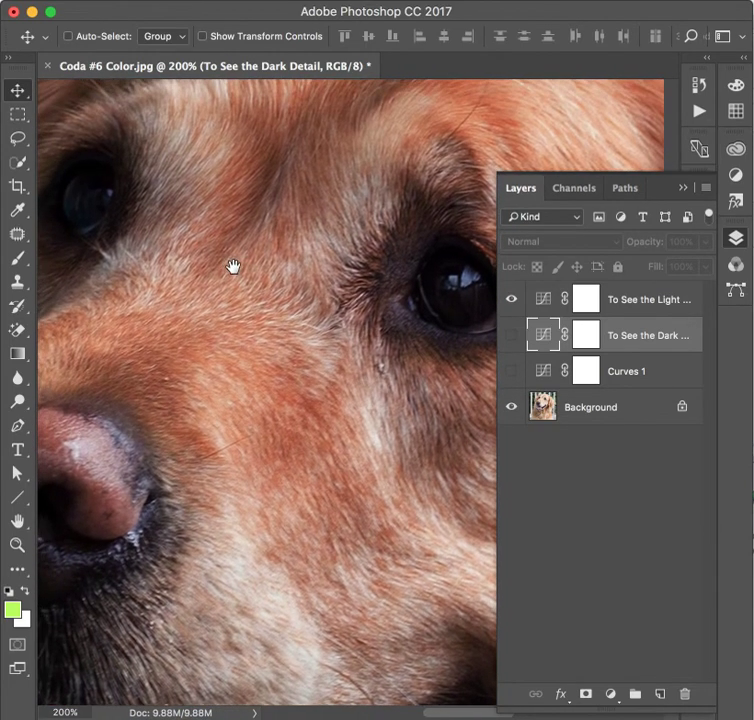
left_click(510, 299)
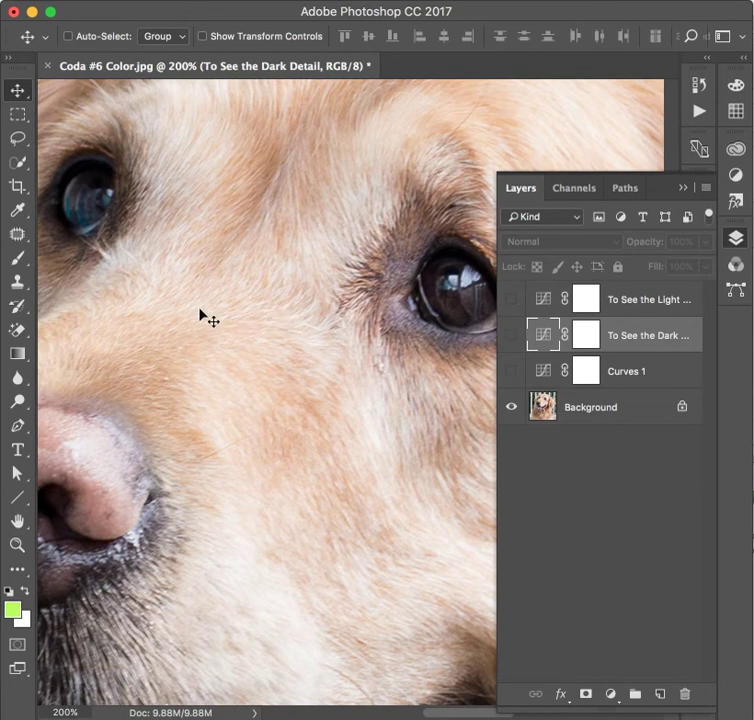
left_click_drag(157, 267, 192, 354)
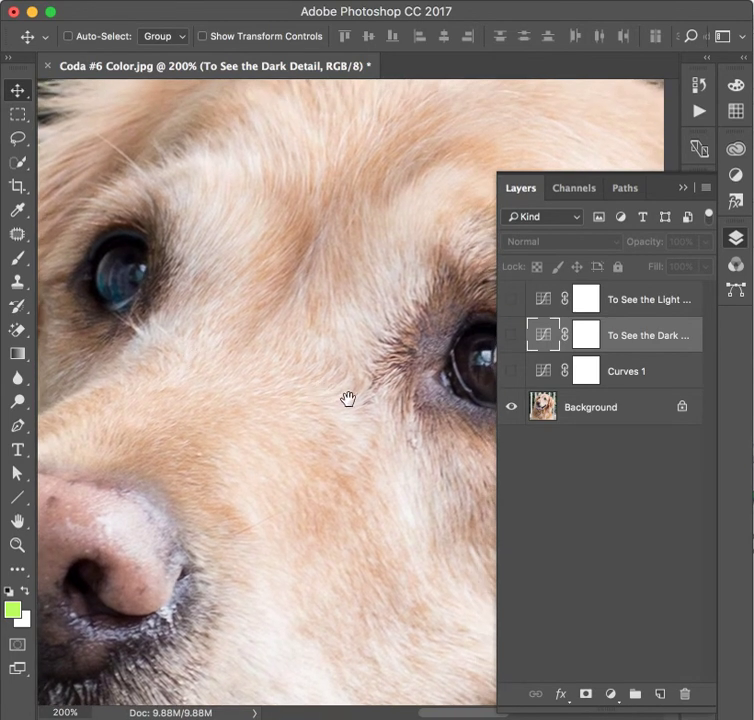
left_click_drag(158, 326, 202, 333)
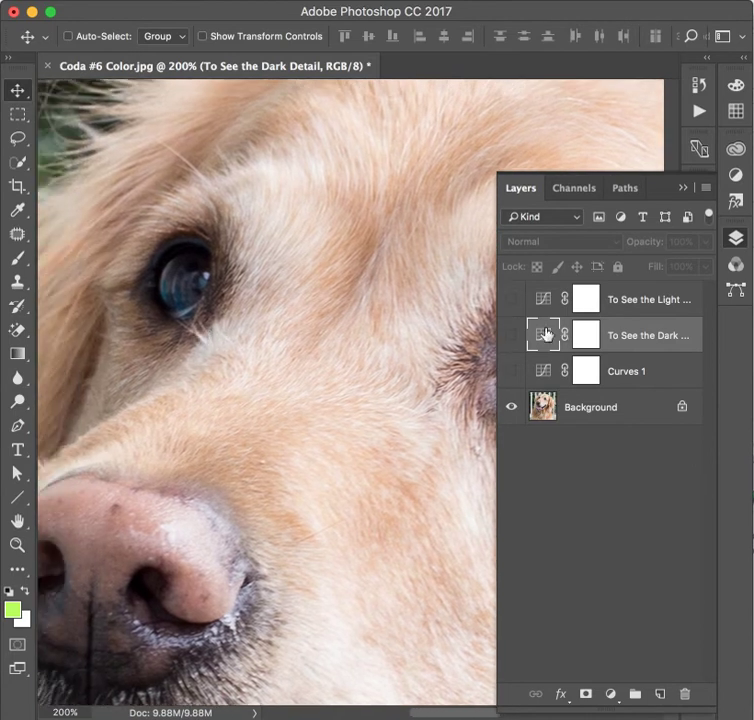
Compare the dog's nose, muzzle and brow several times with and without the To See the Light Detail layer, leaving it shown
left_click(510, 300)
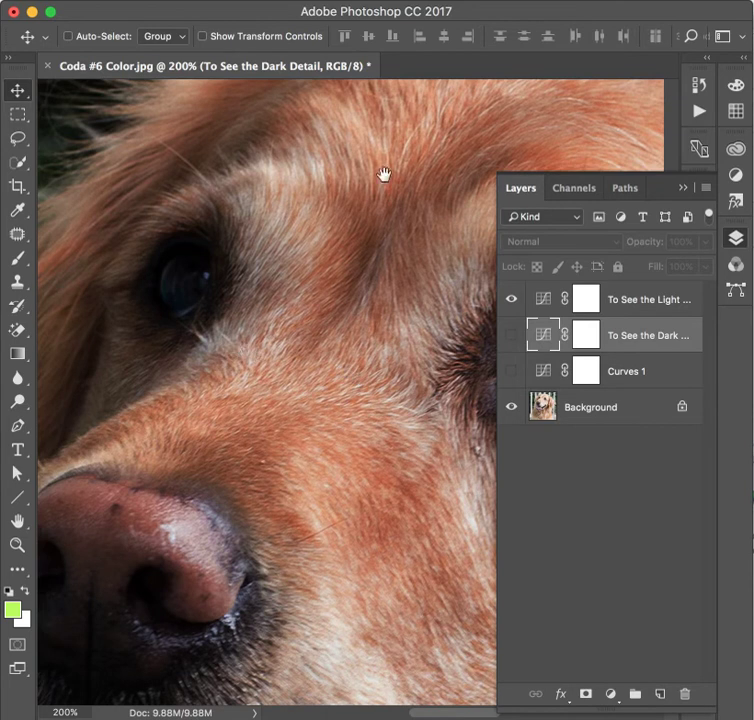
left_click(510, 300)
left_click(510, 300)
left_click(512, 299)
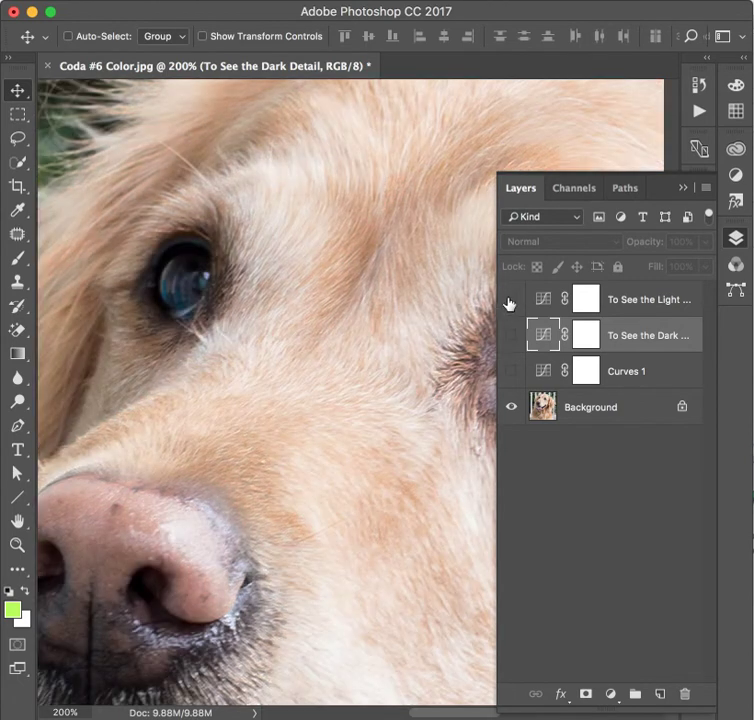
left_click(511, 300)
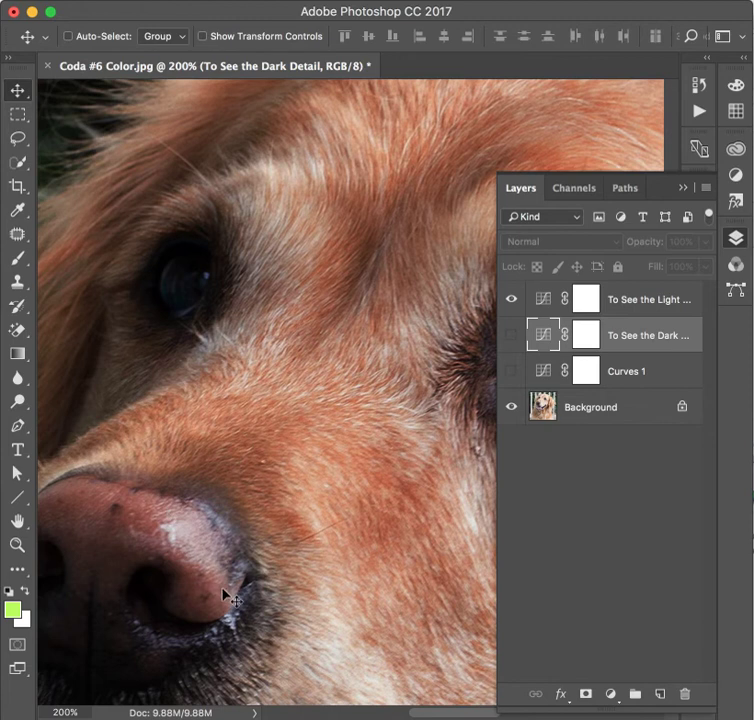
left_click(511, 298)
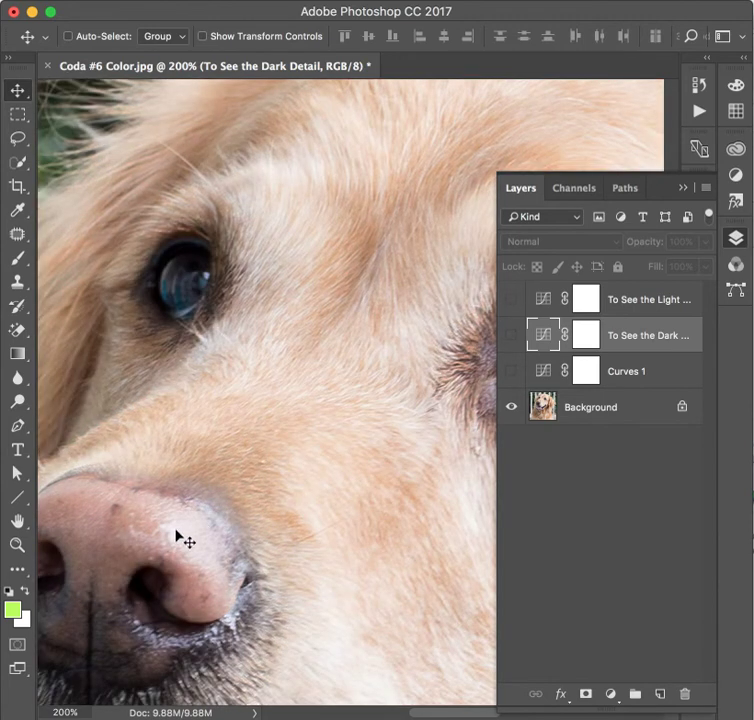
left_click(511, 299)
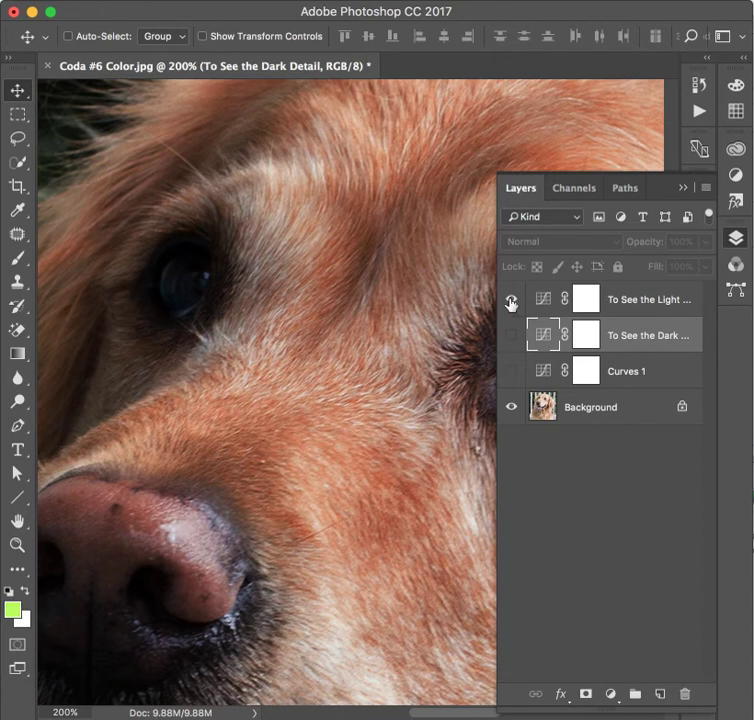
Set the middle point of the To See the Light Detail layer's curve to input 154, output 62, and select its upper point
key("super+0")
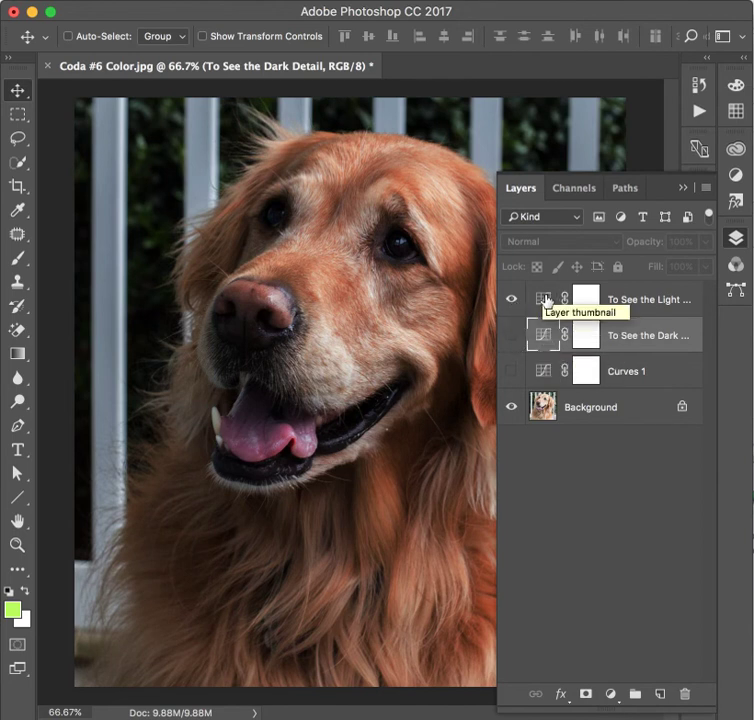
double_click(543, 297)
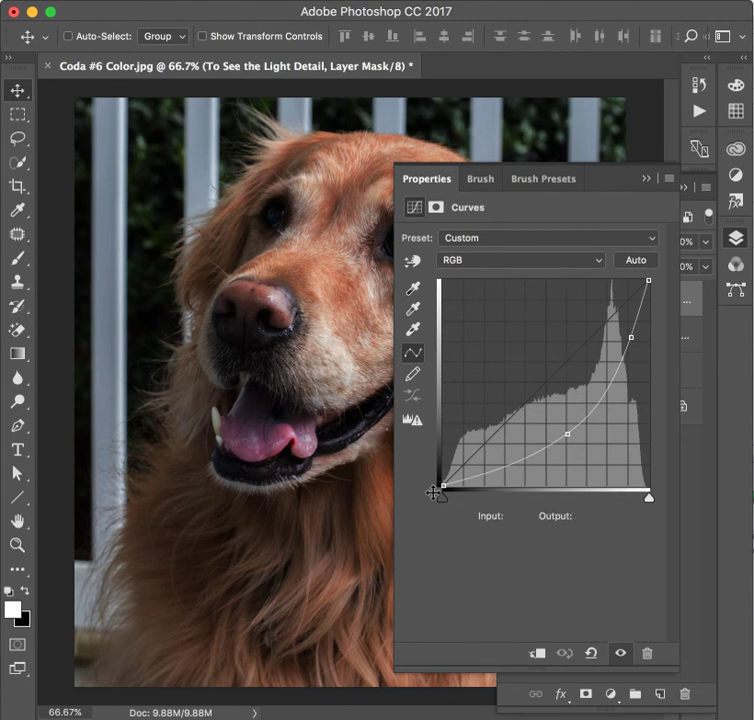
left_click(567, 429)
left_click_drag(567, 436, 566, 433)
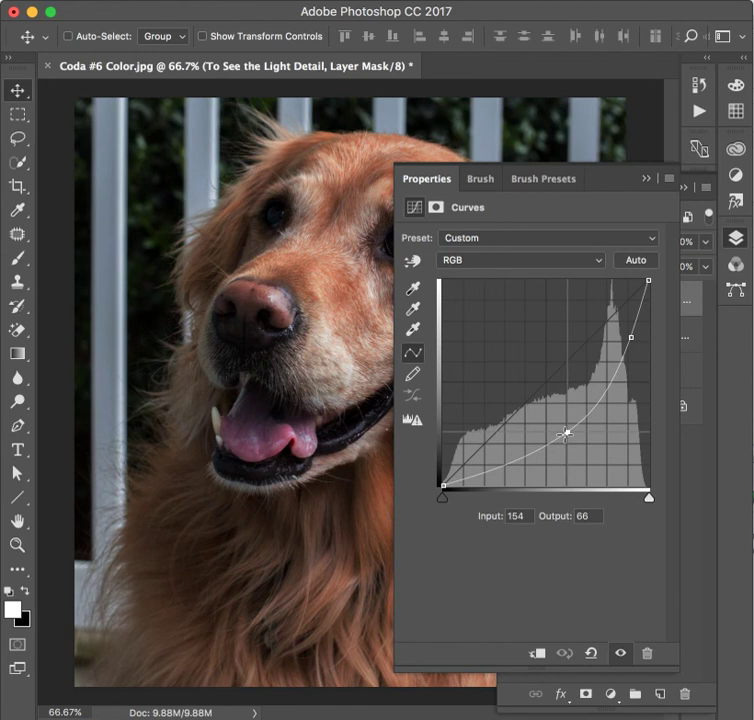
left_click_drag(566, 433, 601, 527)
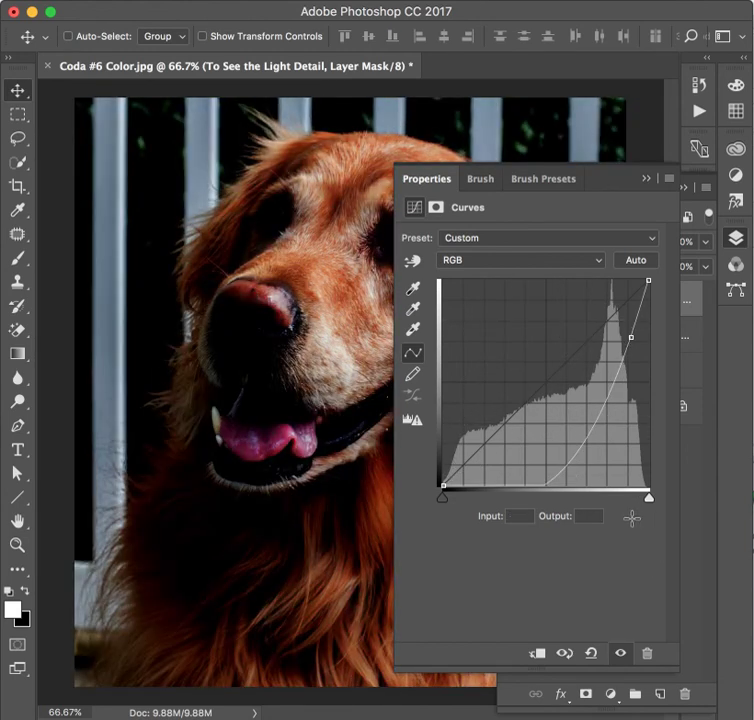
left_click_drag(577, 451, 568, 434)
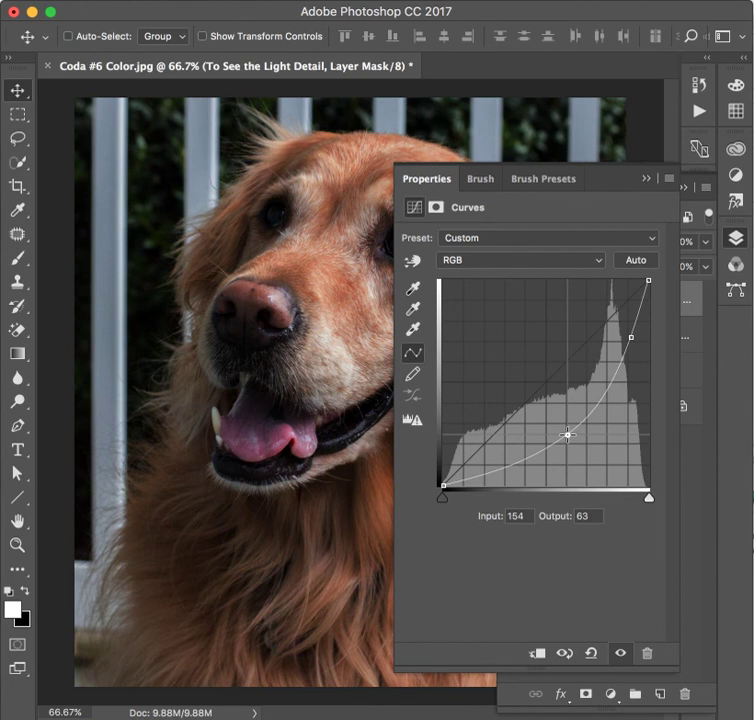
left_click_drag(567, 435, 567, 436)
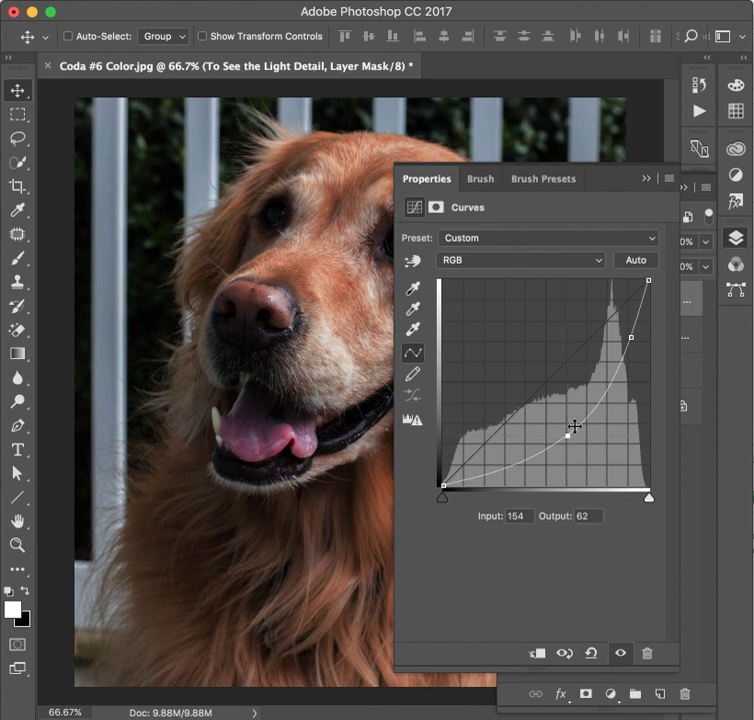
left_click(631, 339)
Hide the To See the Light Detail layer, then show and select the To See the Dark Detail layer
left_click(735, 237)
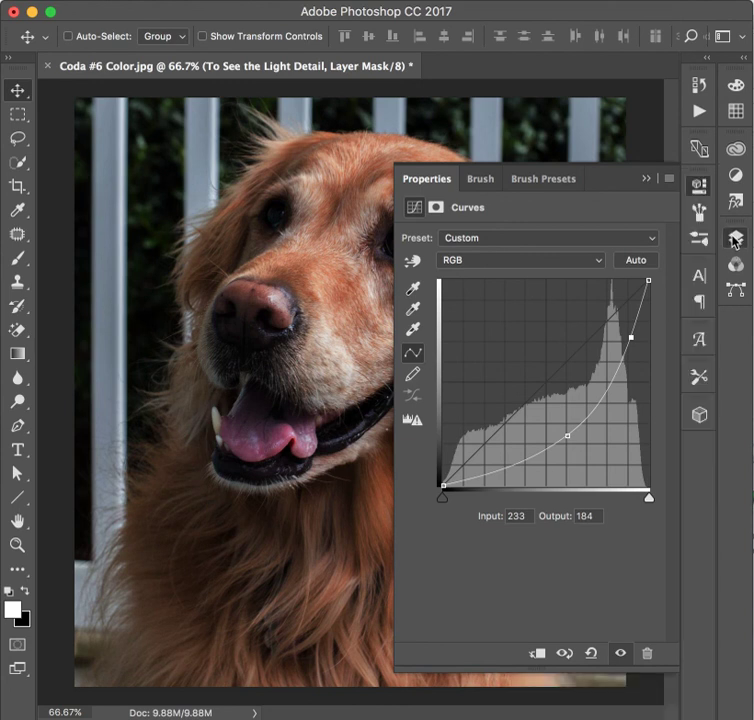
left_click(735, 238)
left_click(511, 315)
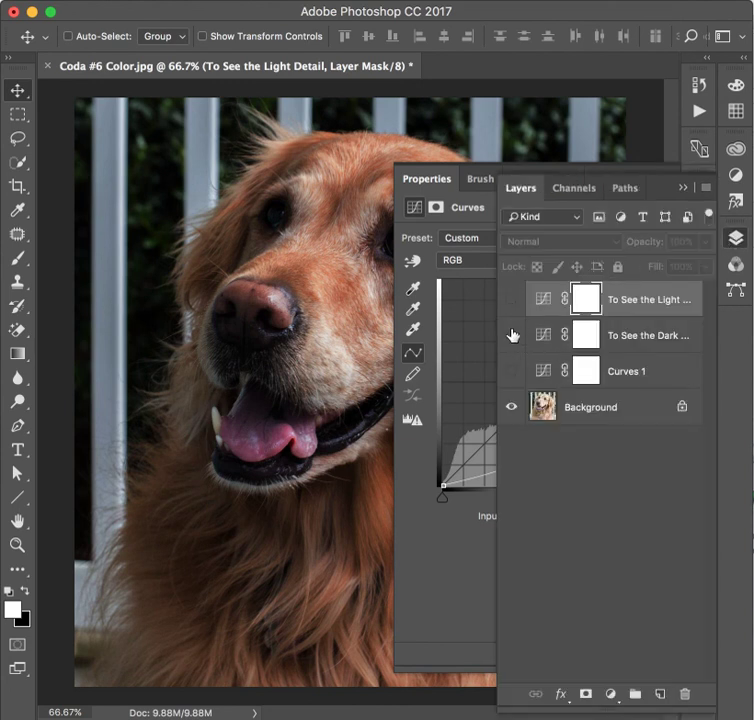
left_click(512, 335)
left_click(546, 335)
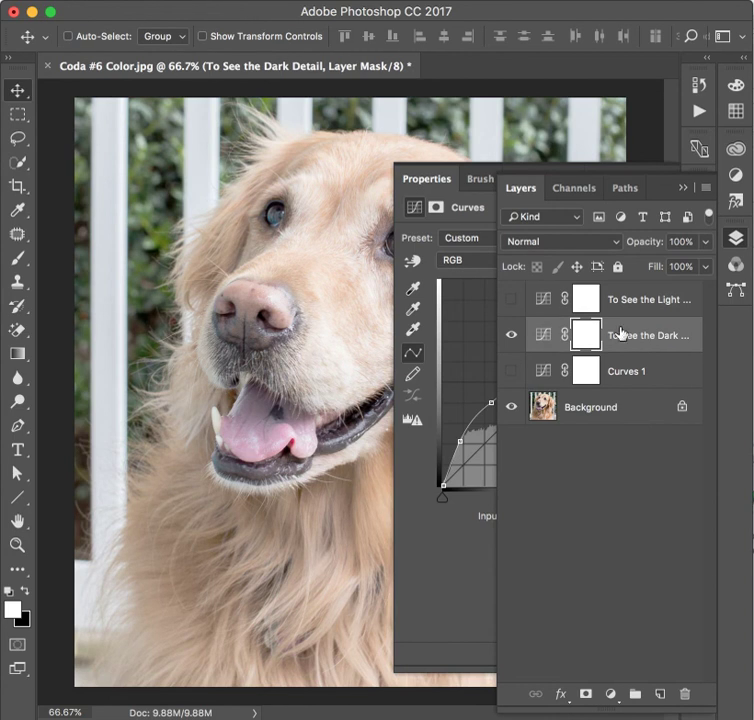
Examine the To See the Dark Detail layer's curve and collapse the open panels to view the whole portrait
left_click(446, 577)
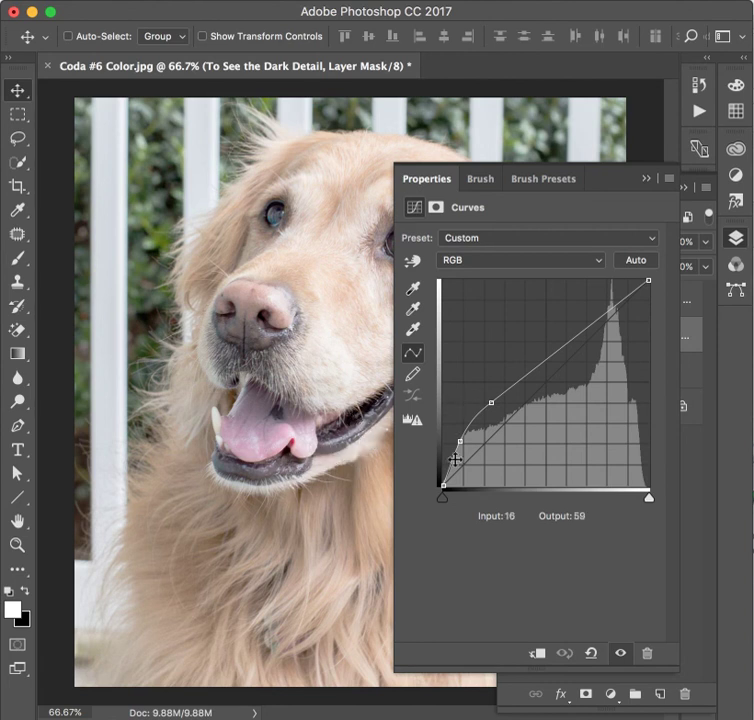
left_click(736, 238)
left_click(703, 188)
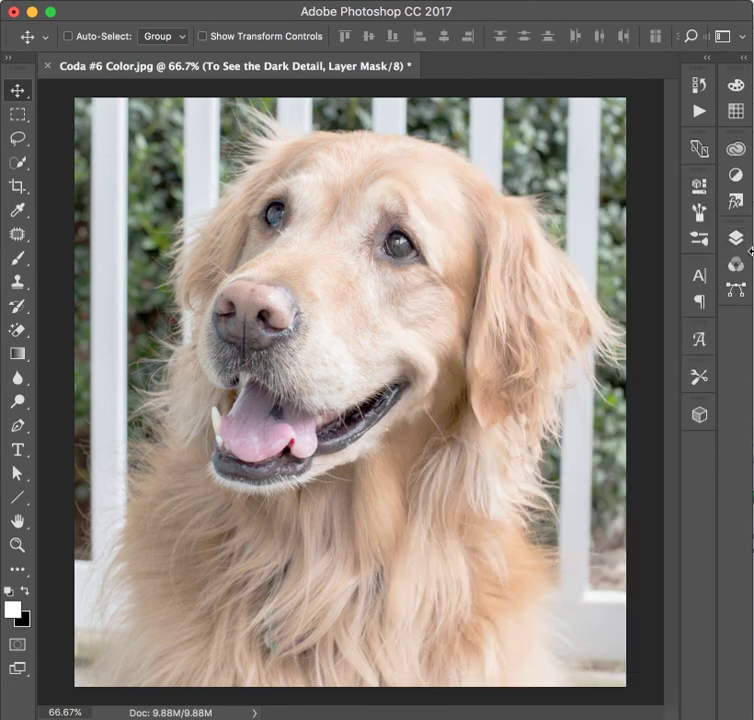